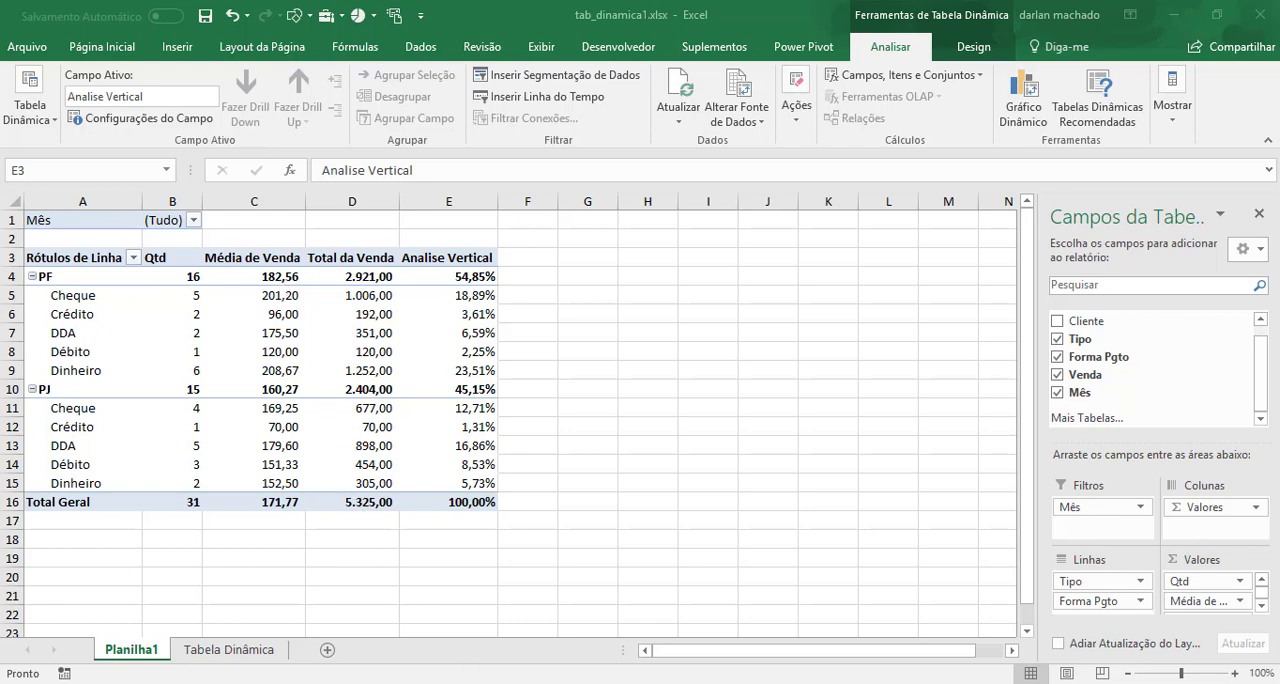
# Switch to the CDL.xlsm dashboard, view its results for Fev and Mar 2015 and Mar 2016, and minimize that workbook.
pyautogui.click(470, 660)
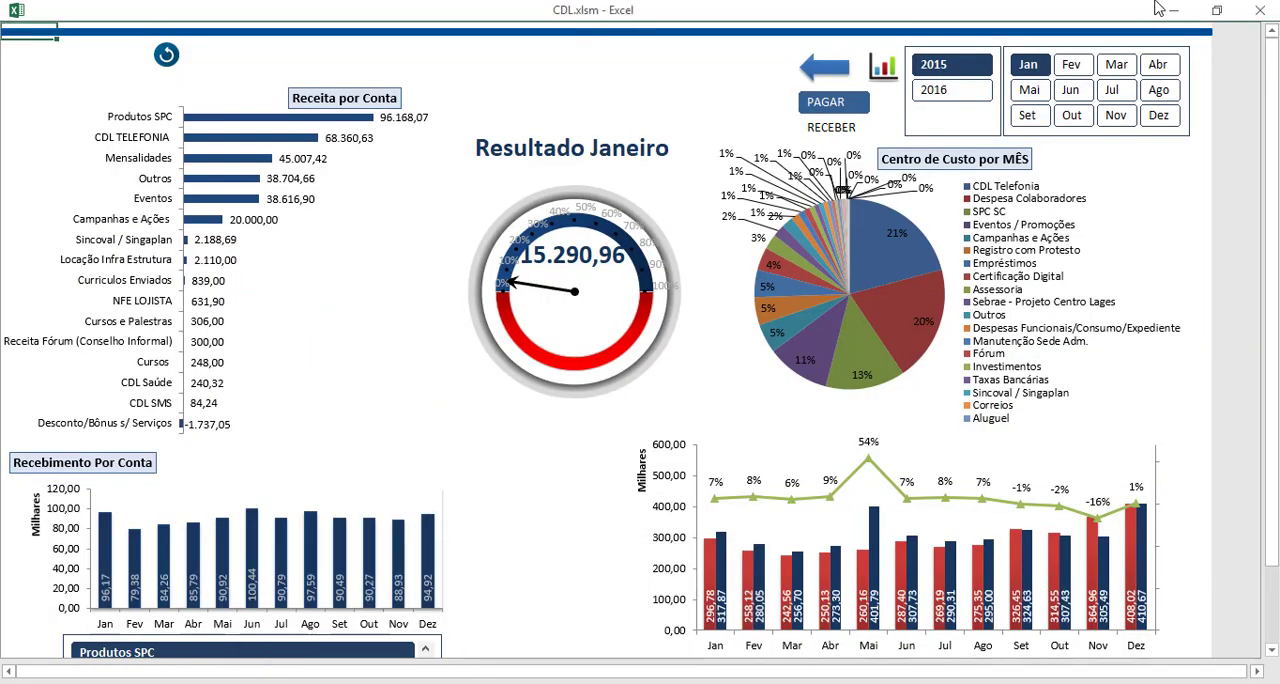
pyautogui.click(1072, 66)
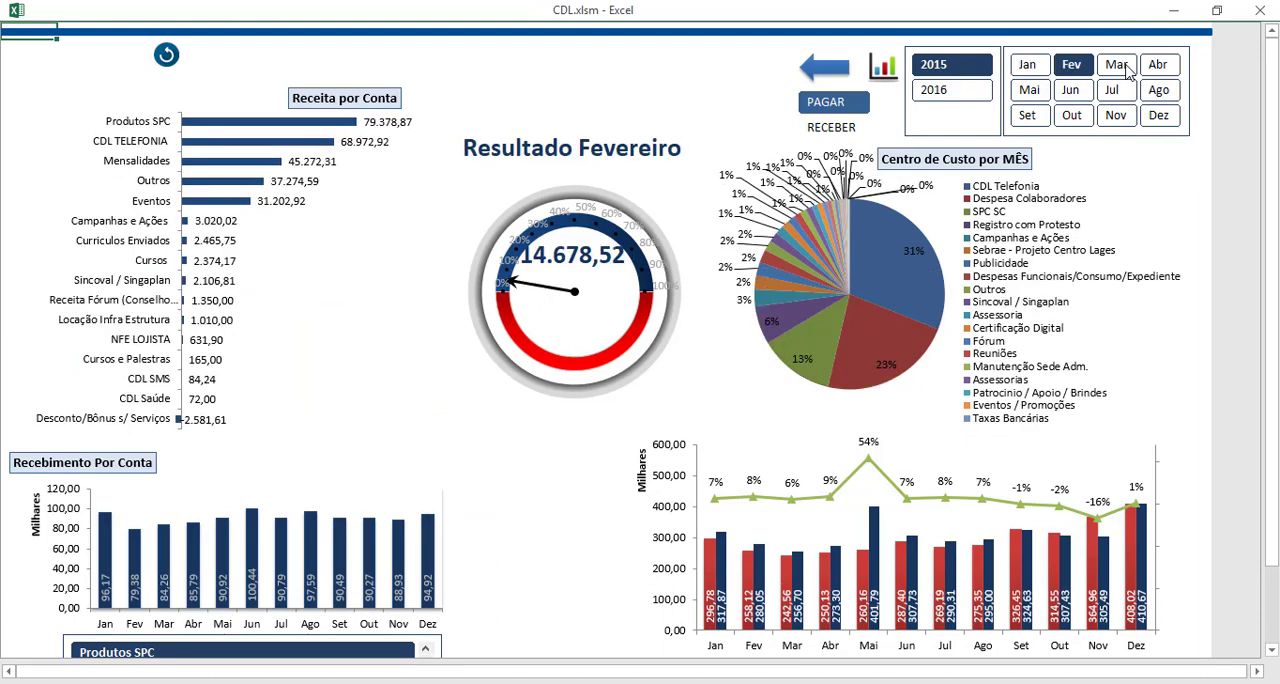
pyautogui.click(1118, 66)
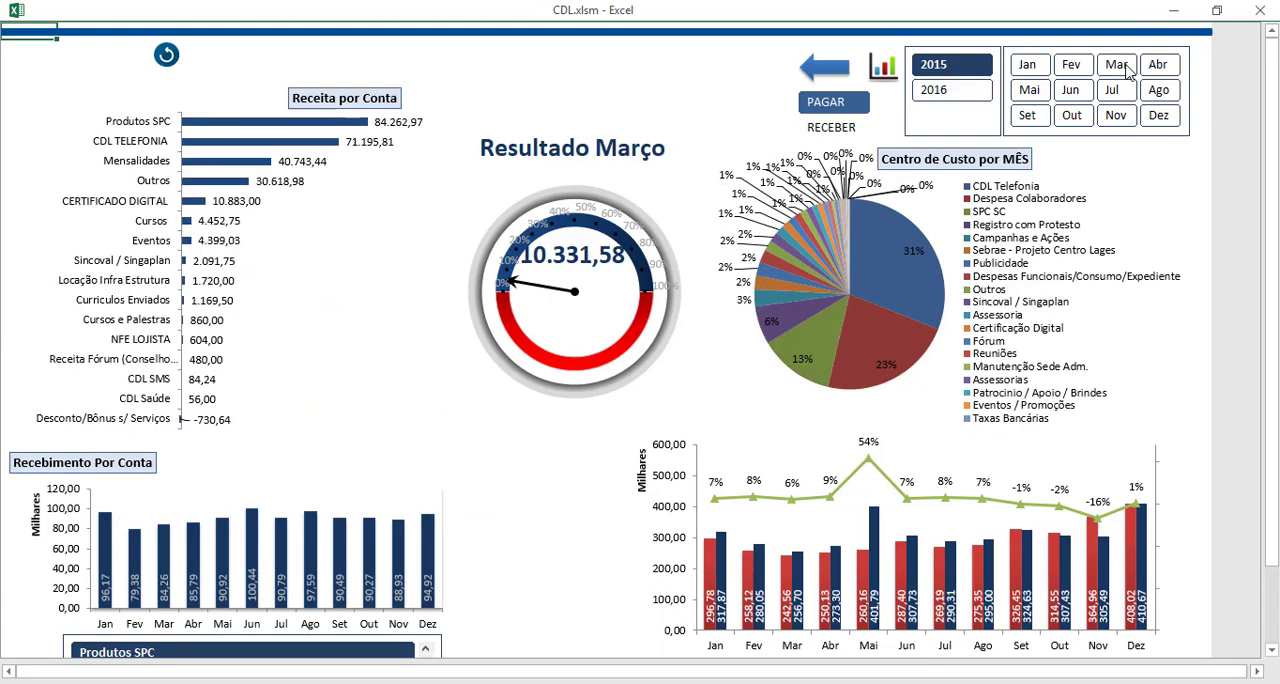
pyautogui.click(939, 93)
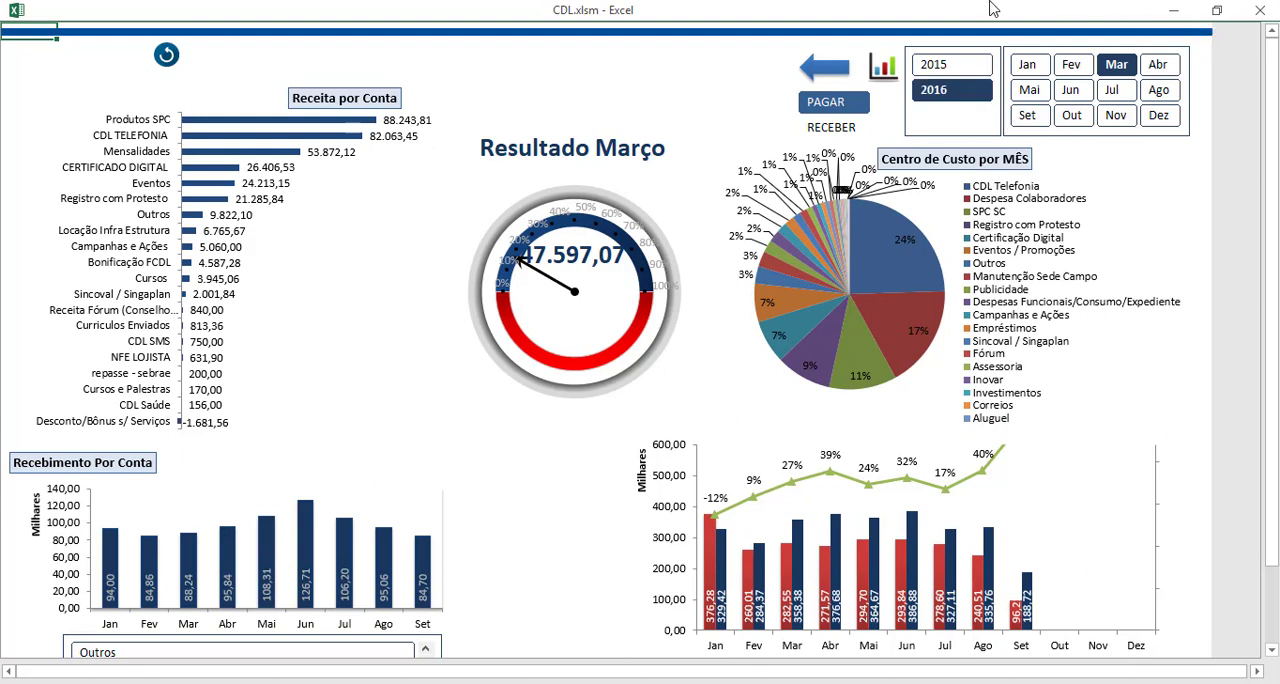
pyautogui.click(1177, 17)
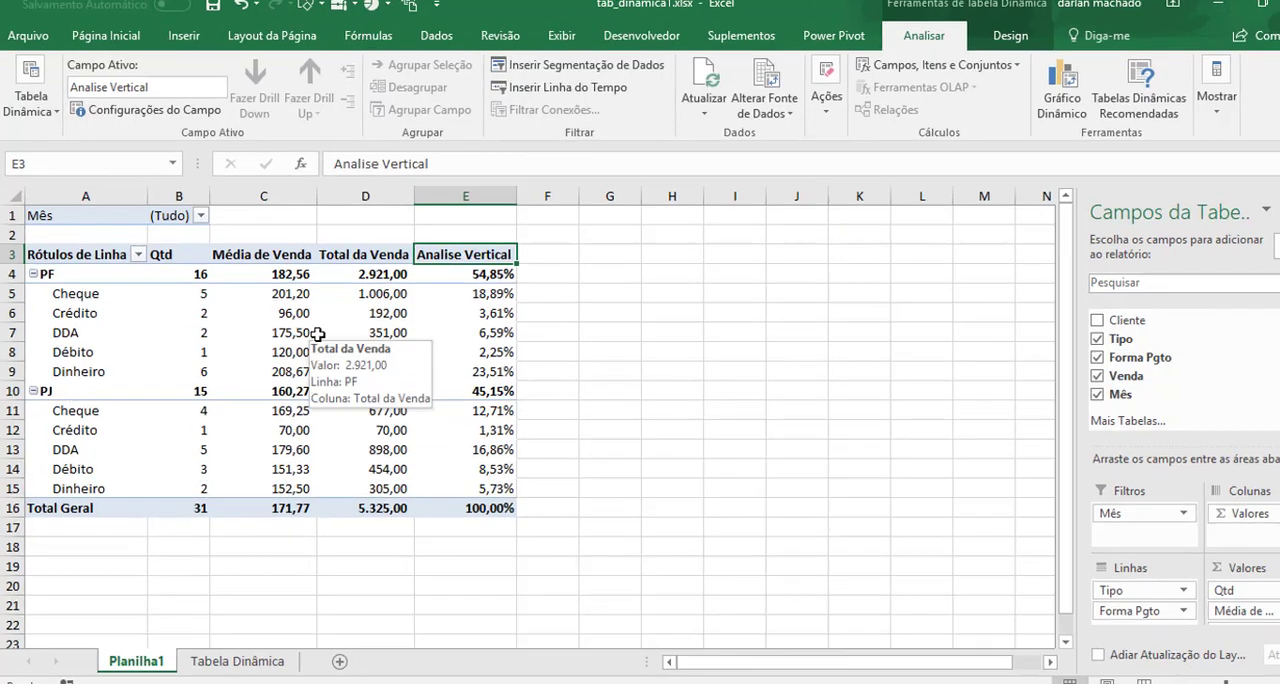
# Insert slicers for the Cliente and Mês fields of the pivot table on Planilha1.
pyautogui.click(355, 333)
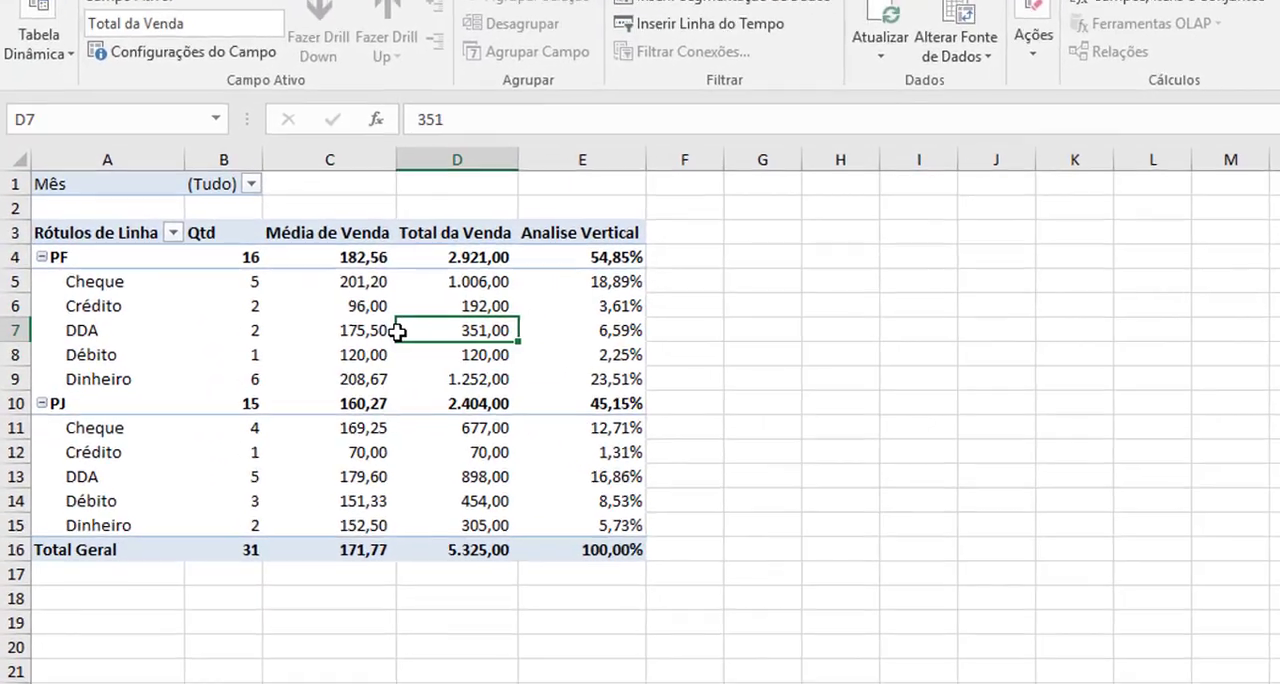
pyautogui.moveTo(480, 328)
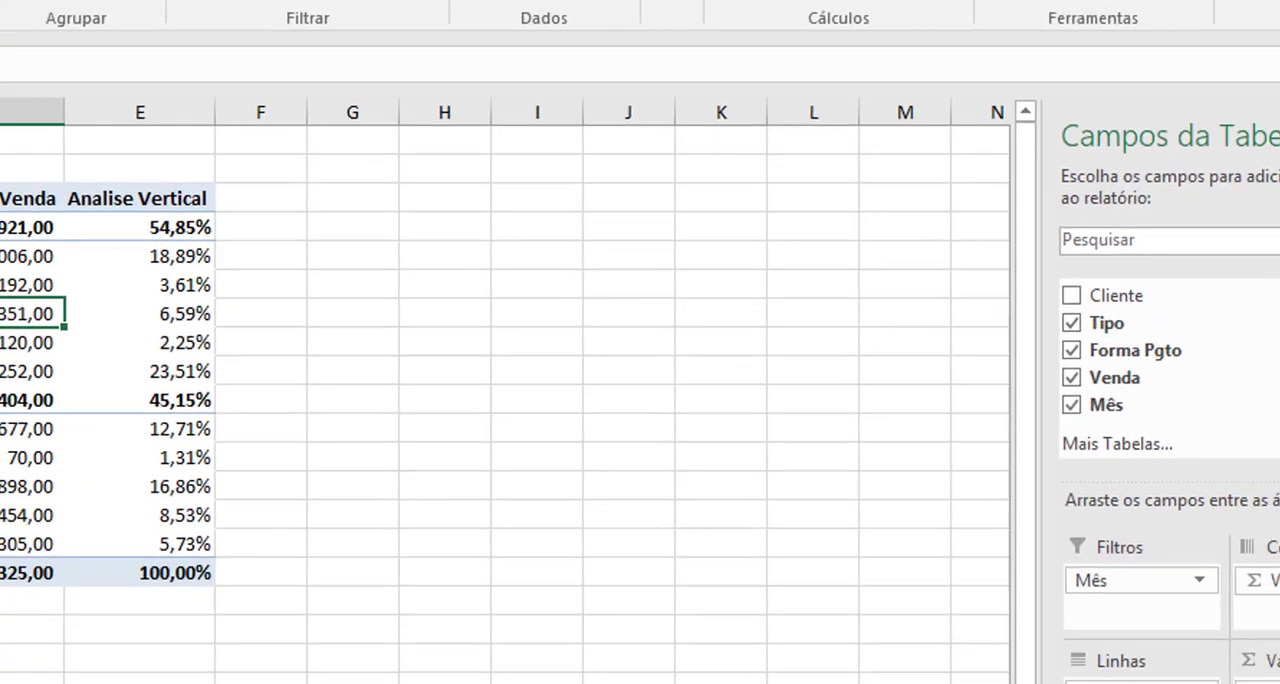
pyautogui.click(371, 142)
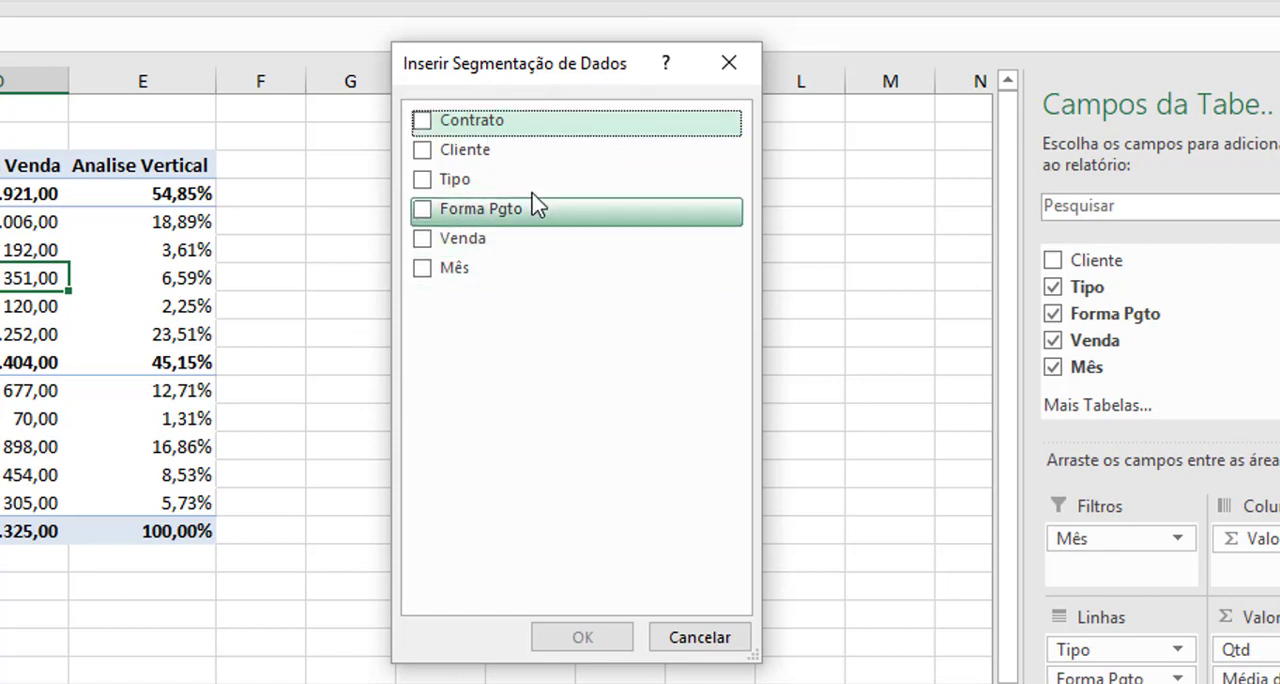
pyautogui.click(434, 152)
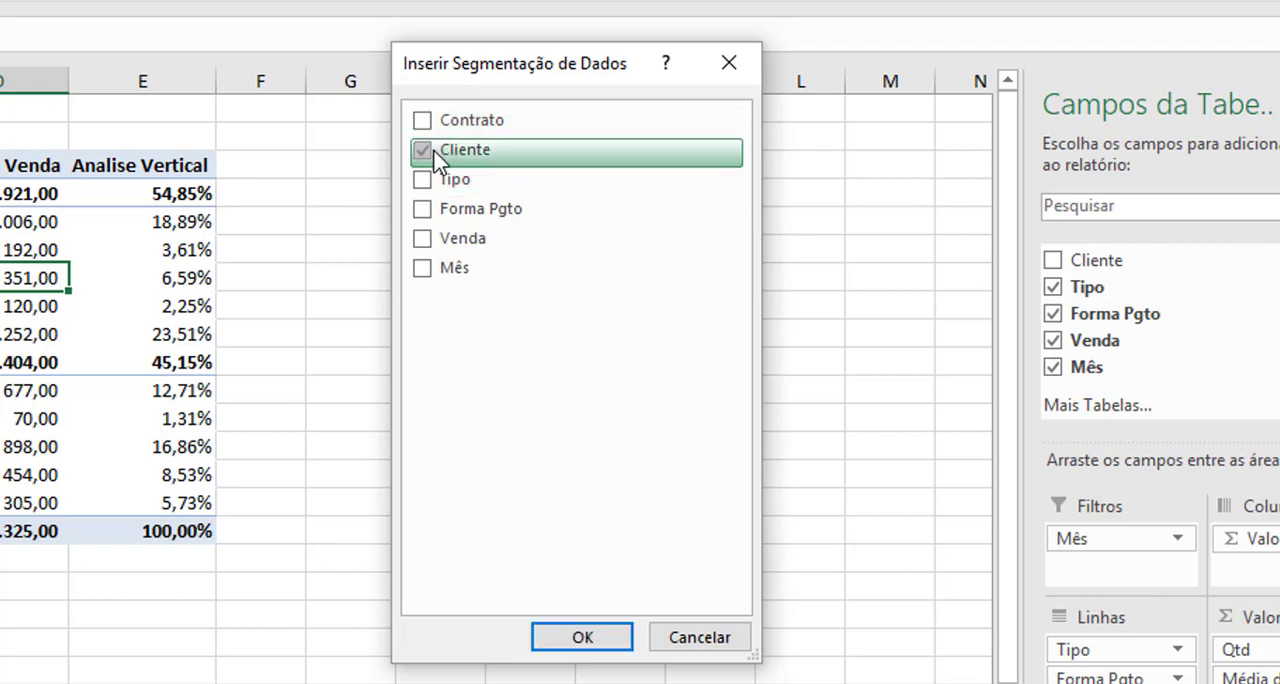
pyautogui.click(425, 271)
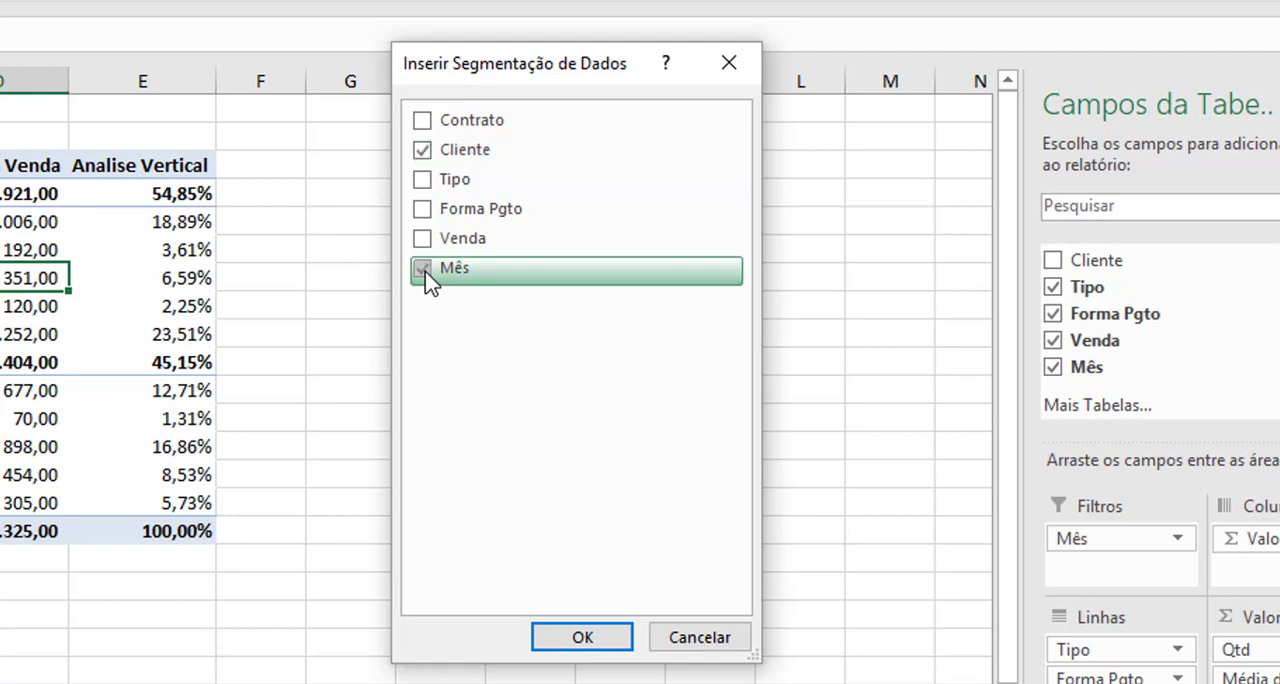
pyautogui.click(574, 636)
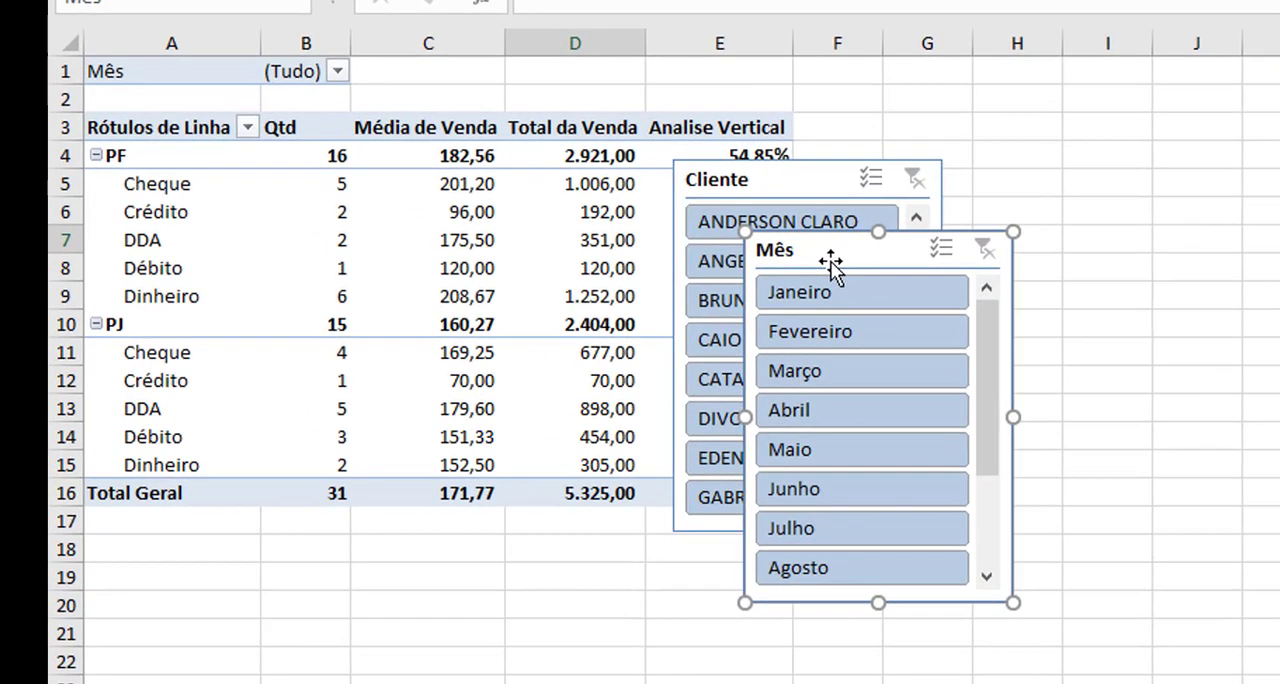
# Place the Mês and Cliente slicers side by side away from the pivot table, and widen and lengthen the Cliente slicer.
pyautogui.moveTo(830, 262); pyautogui.dragTo(906, 129)
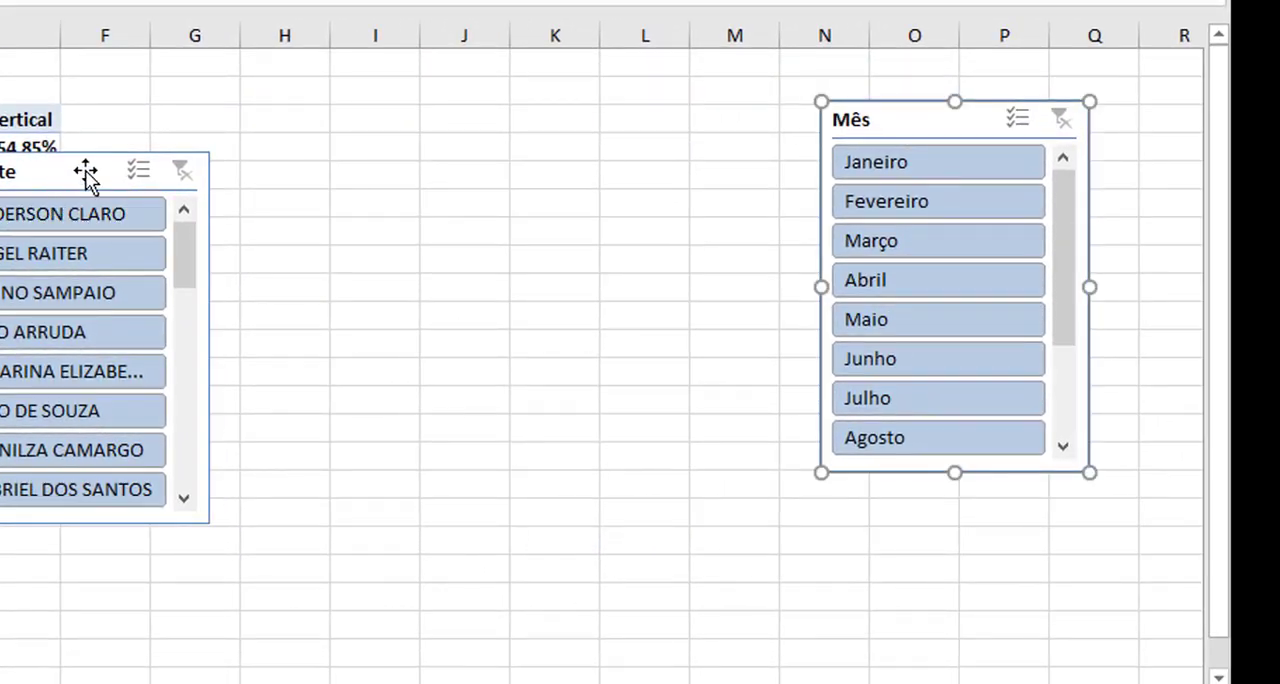
pyautogui.moveTo(85, 172); pyautogui.dragTo(525, 122)
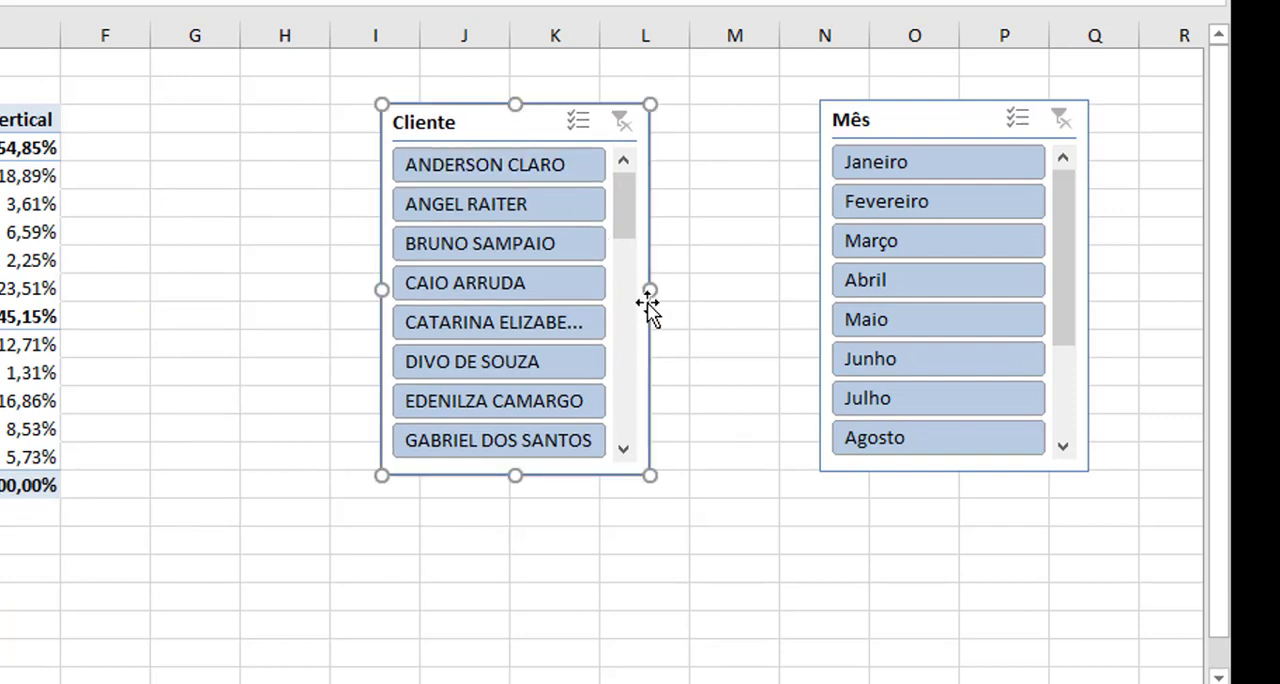
pyautogui.moveTo(650, 289); pyautogui.dragTo(777, 280)
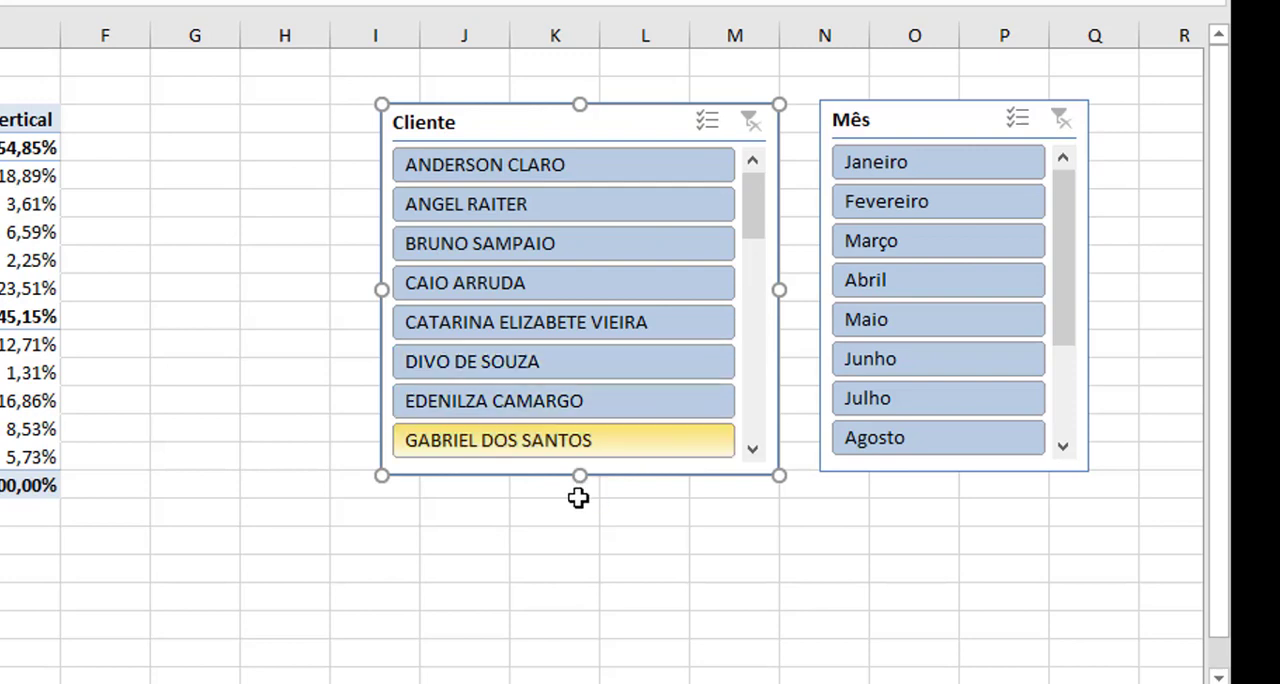
pyautogui.moveTo(580, 477); pyautogui.dragTo(589, 628)
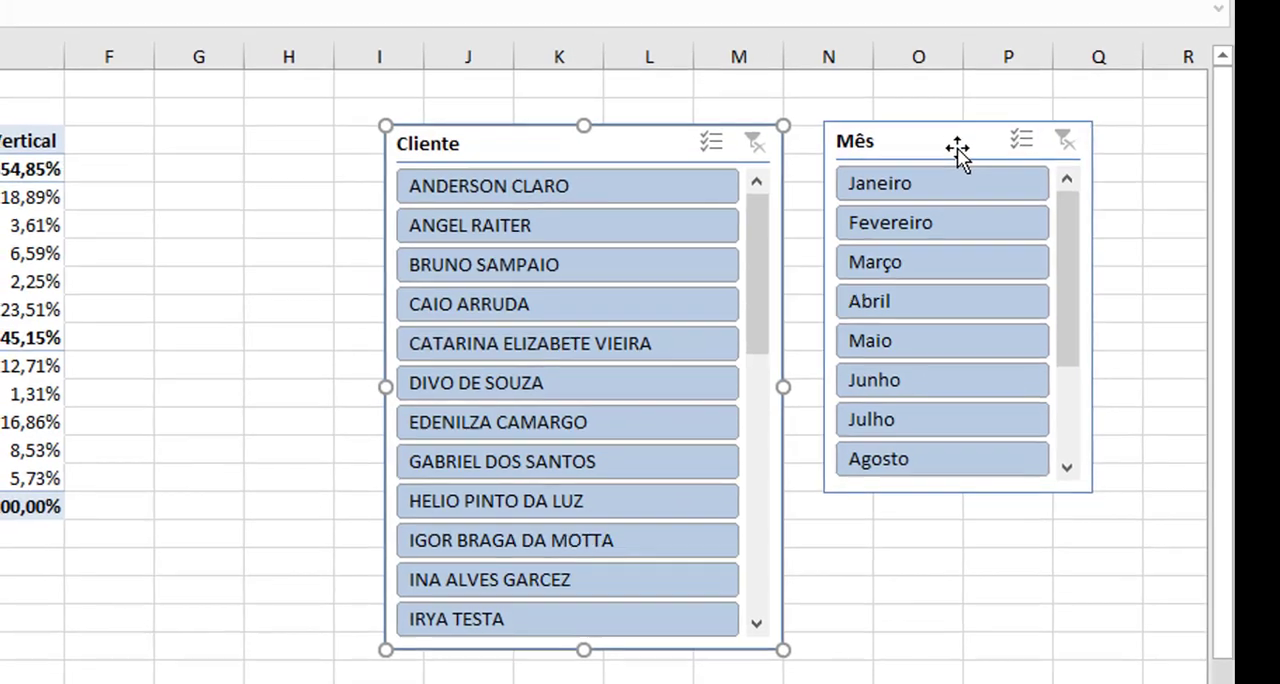
# Arrange the Mês slicer's buttons in 4 columns.
pyautogui.click(945, 122)
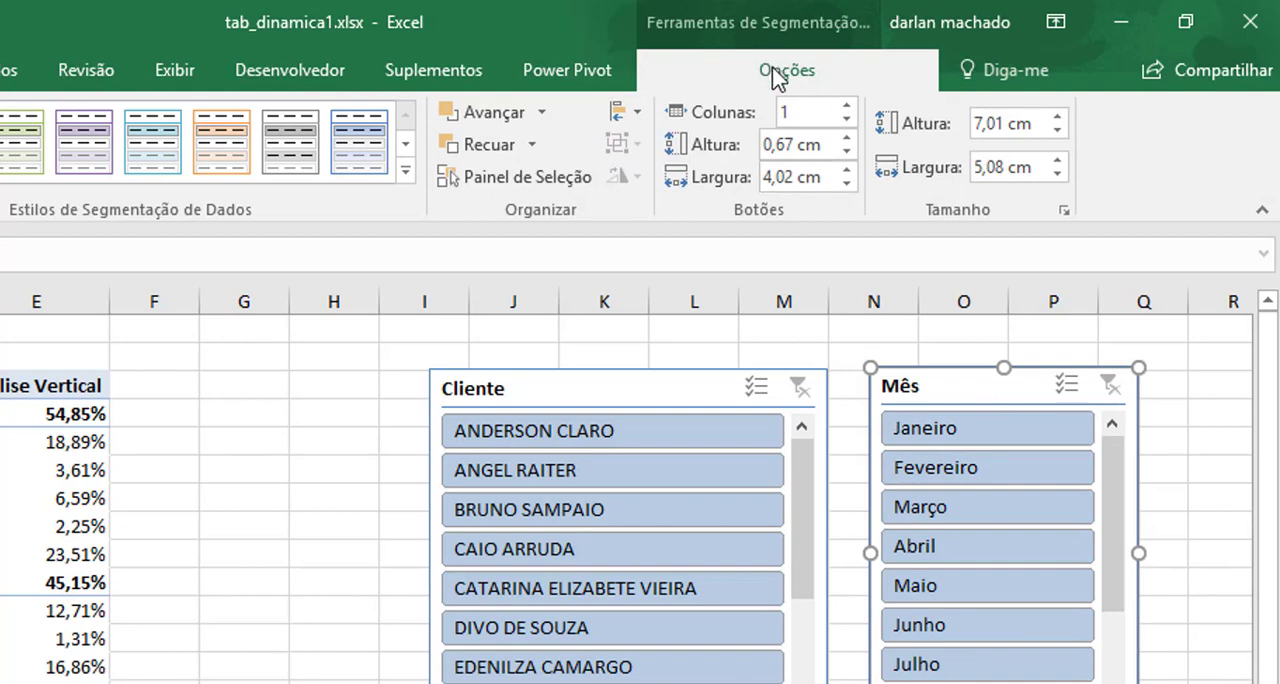
pyautogui.click(849, 106)
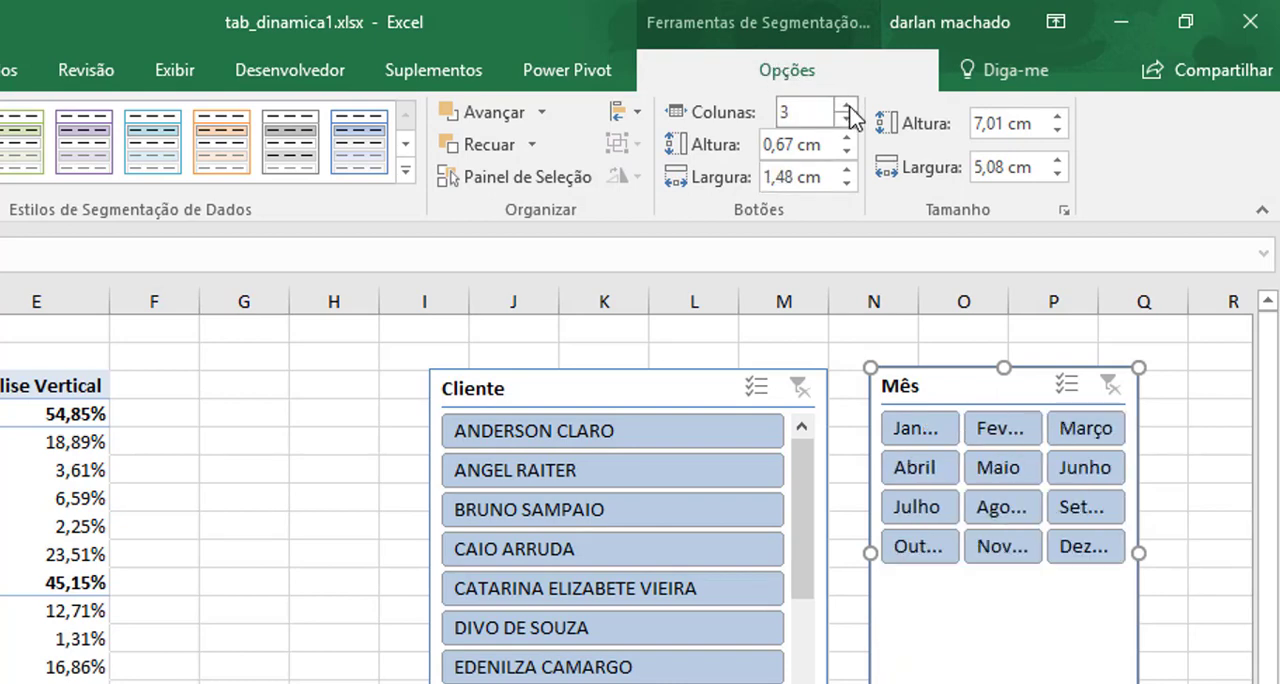
pyautogui.click(849, 106)
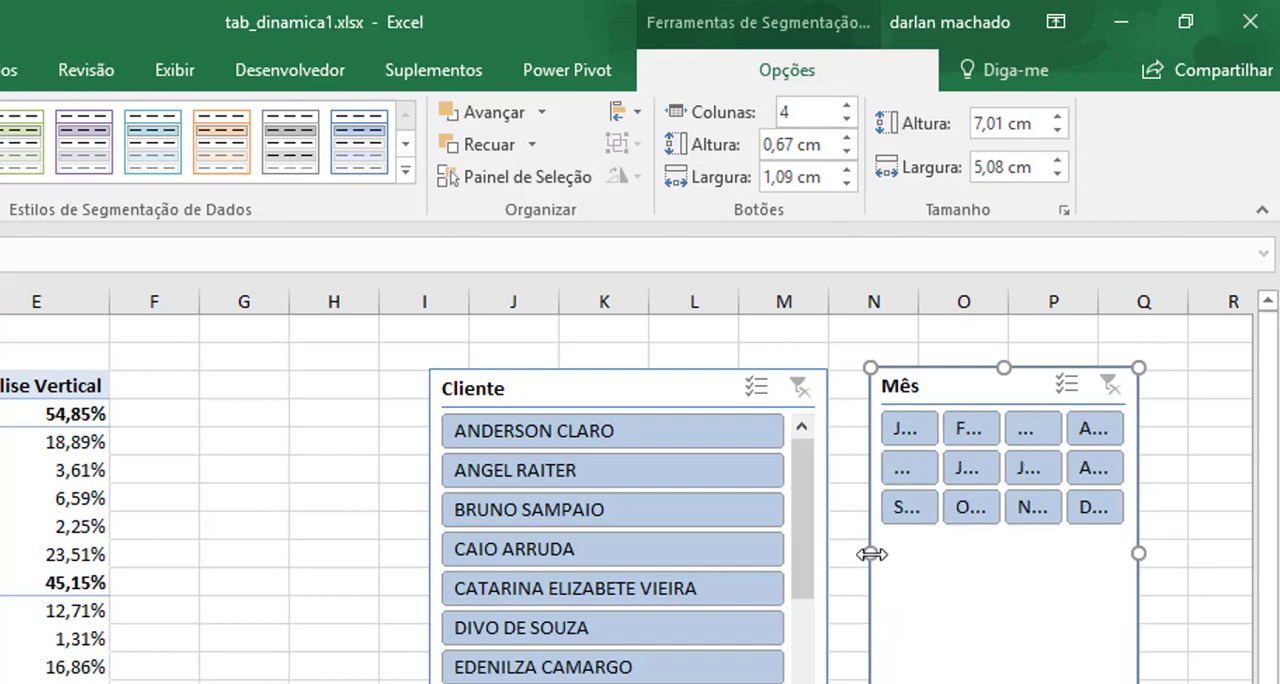
# Resize the Mês slicer to about 8.92 cm wide and 3.36 cm high, and stack it directly above the Cliente slicer.
pyautogui.moveTo(872, 553); pyautogui.dragTo(664, 561)
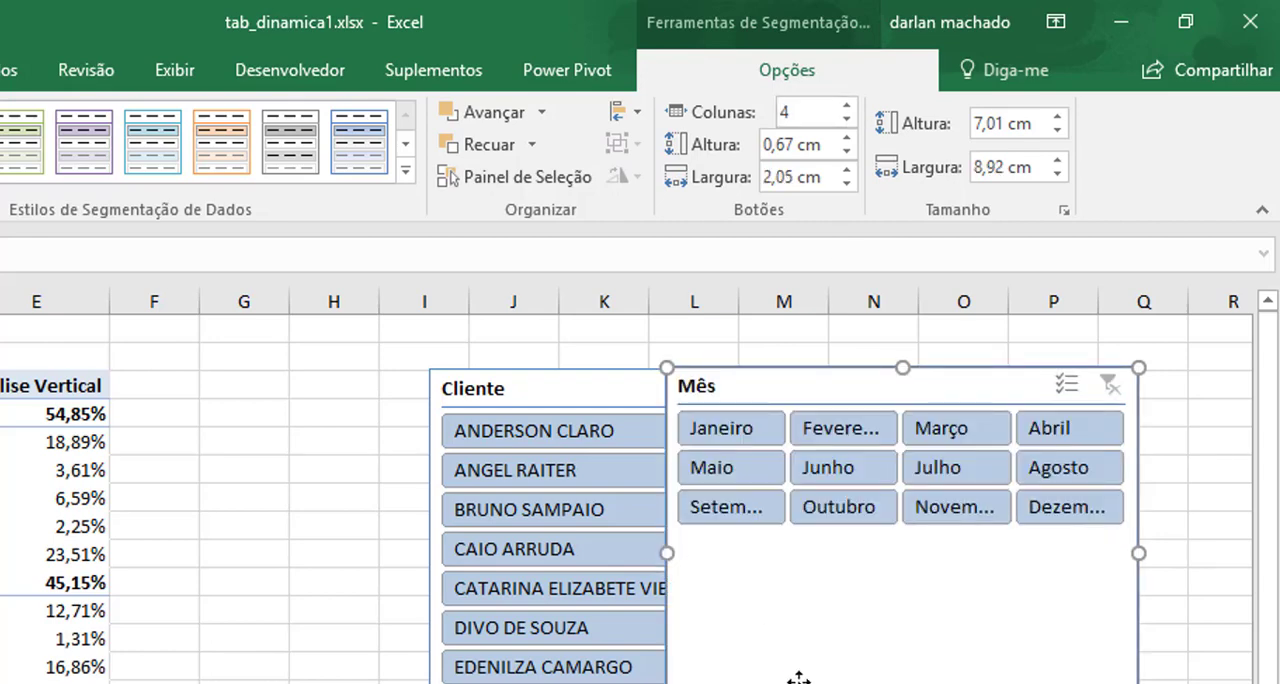
pyautogui.moveTo(920, 618); pyautogui.dragTo(919, 546)
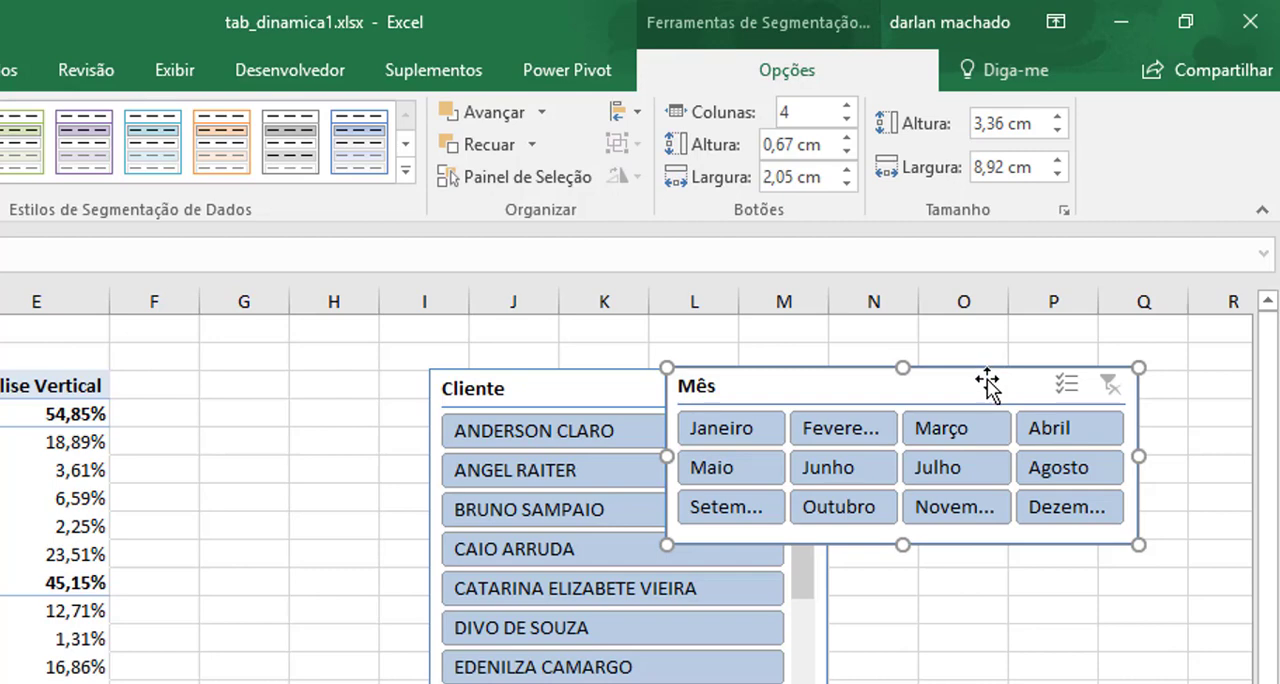
pyautogui.moveTo(974, 373); pyautogui.dragTo(997, 358)
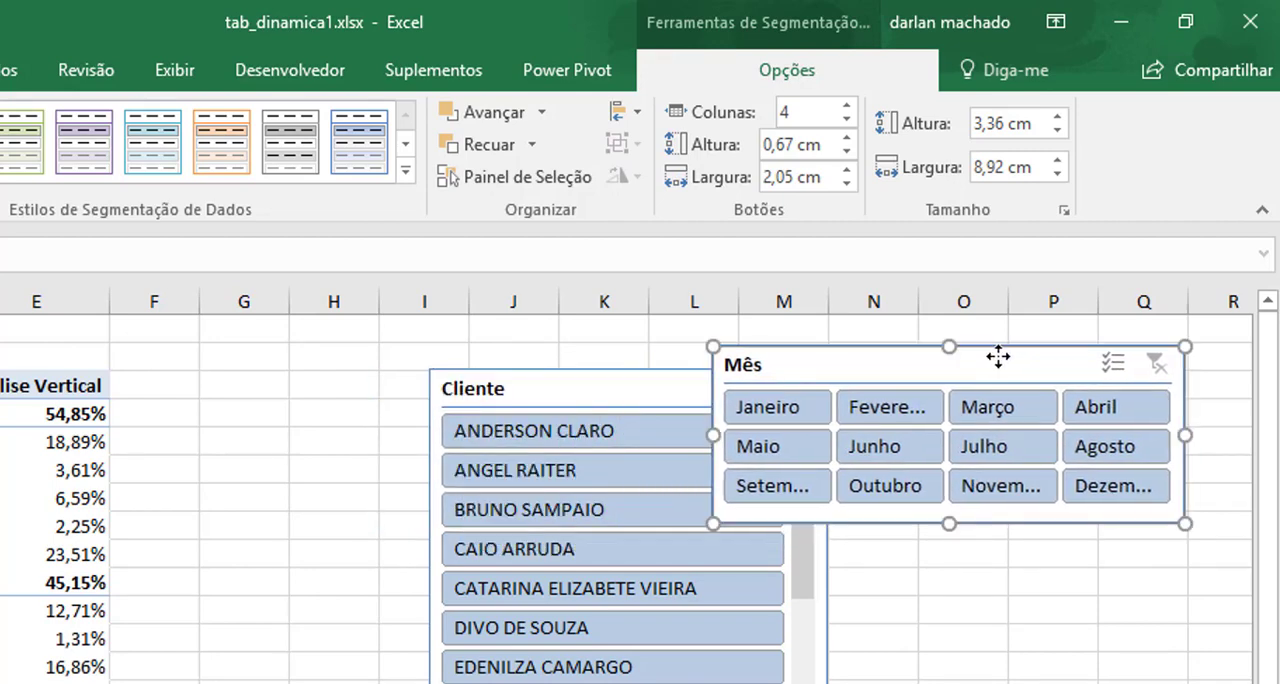
pyautogui.moveTo(566, 400); pyautogui.dragTo(857, 551)
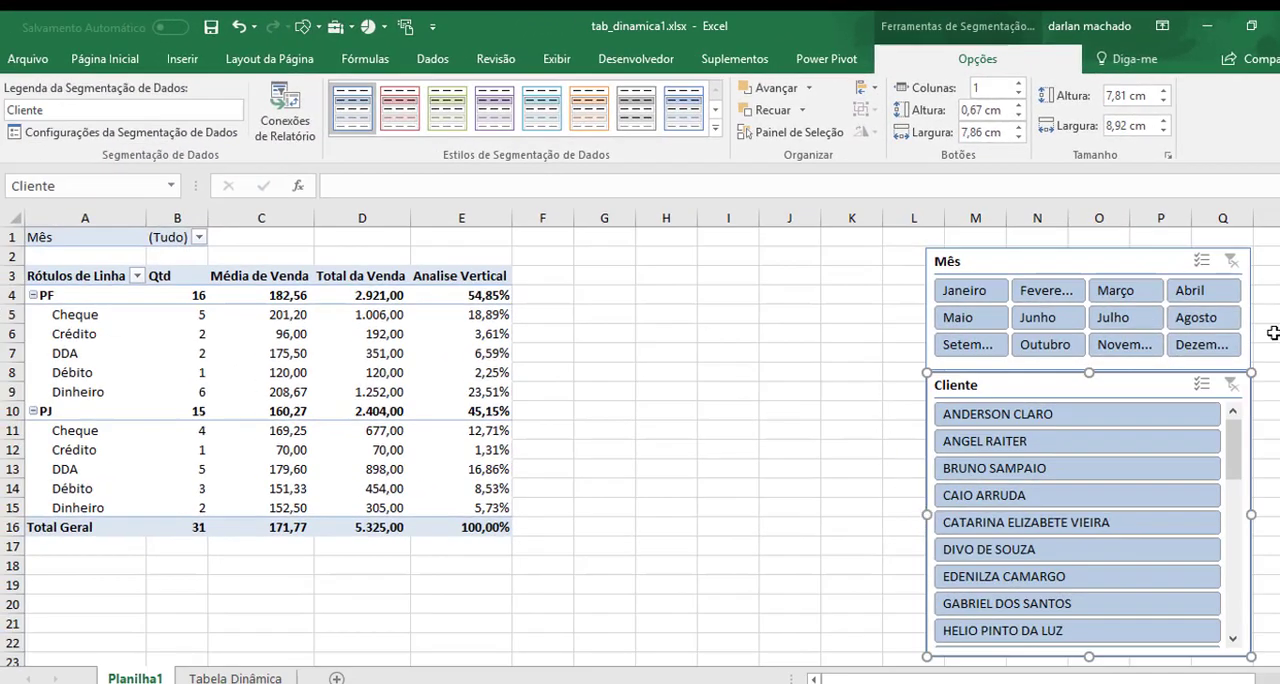
# Filter the pivot table with the Mês slicer by Janeiro, Fevereiro and Março, one month at a time.
pyautogui.click(964, 292)
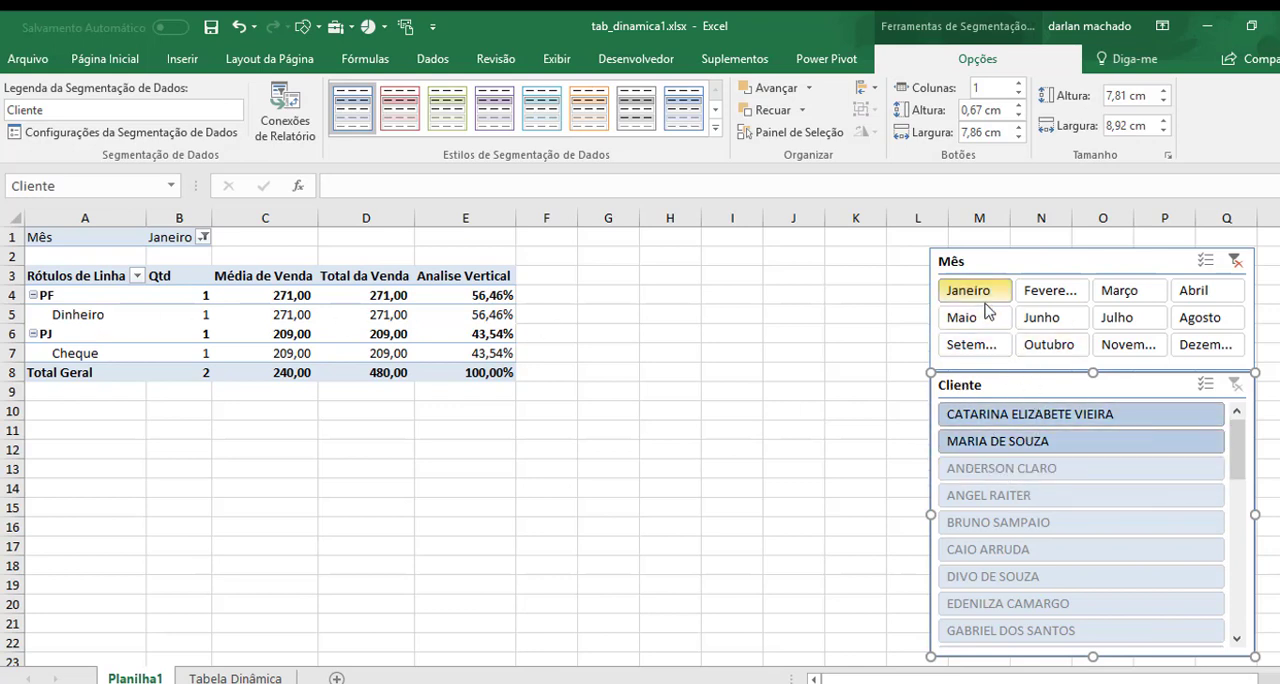
pyautogui.click(1056, 303)
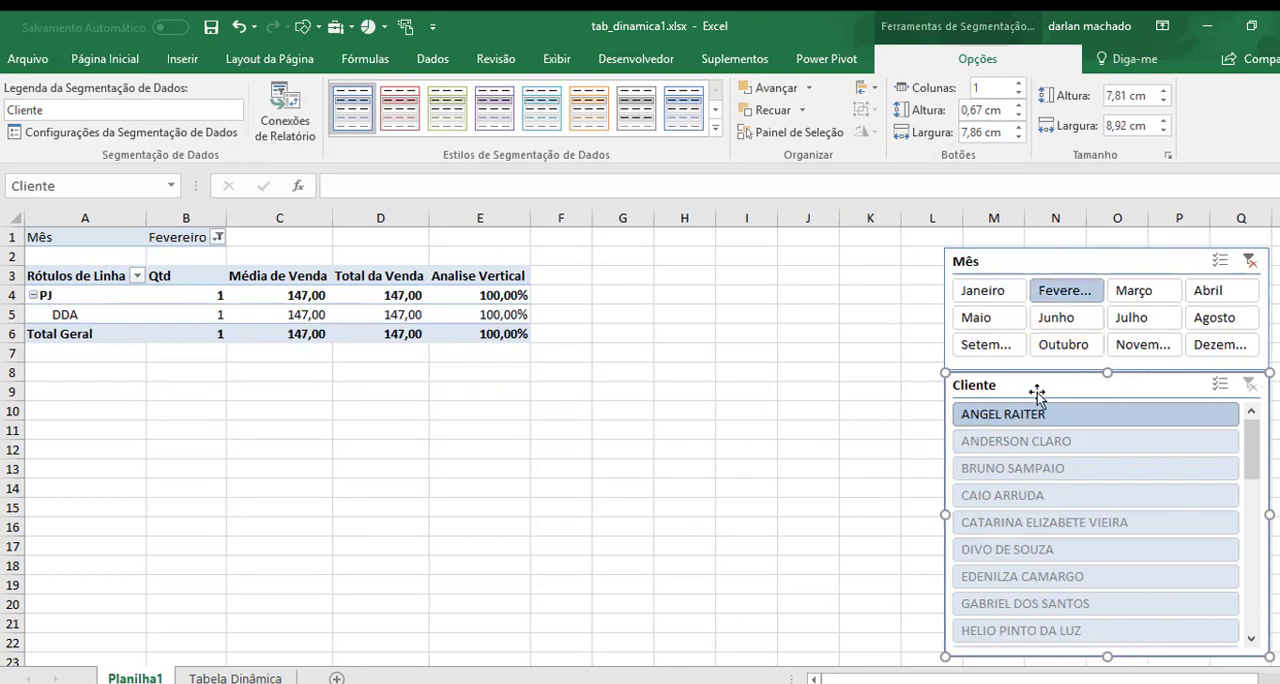
pyautogui.click(1163, 293)
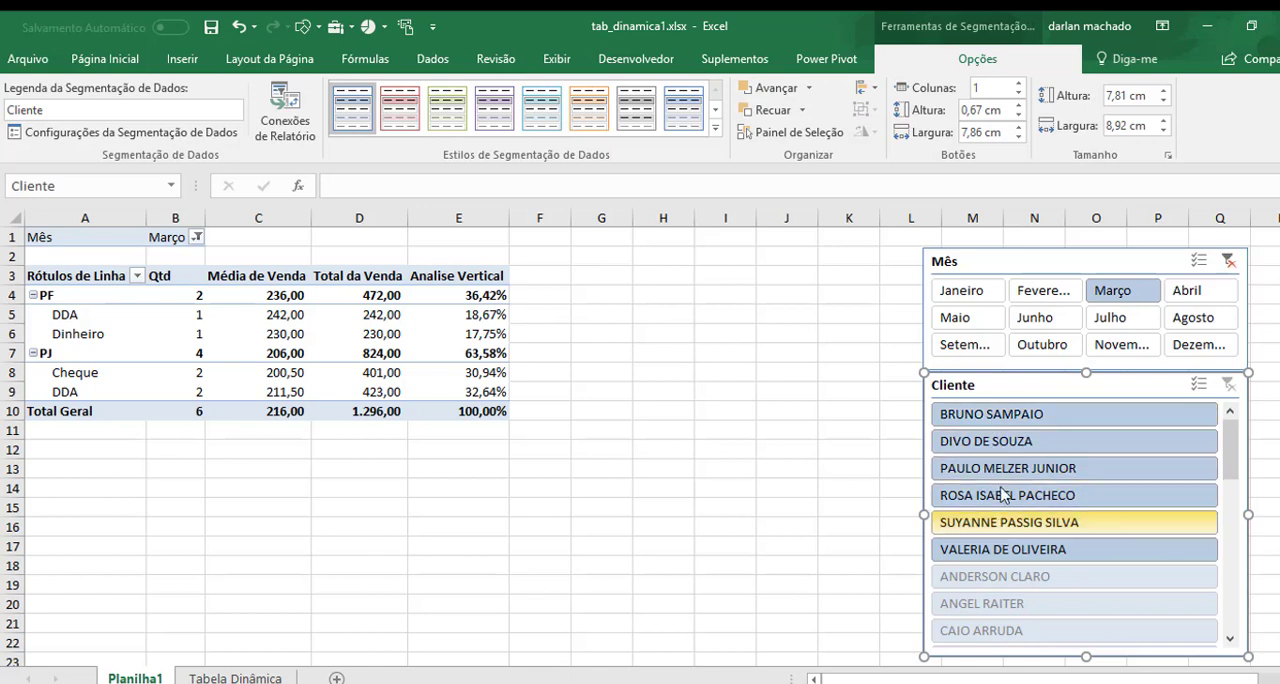
# Filter the pivot table by the first three adjacent clients in the Cliente slicer, and clear that slicer's filter.
pyautogui.click(986, 418)
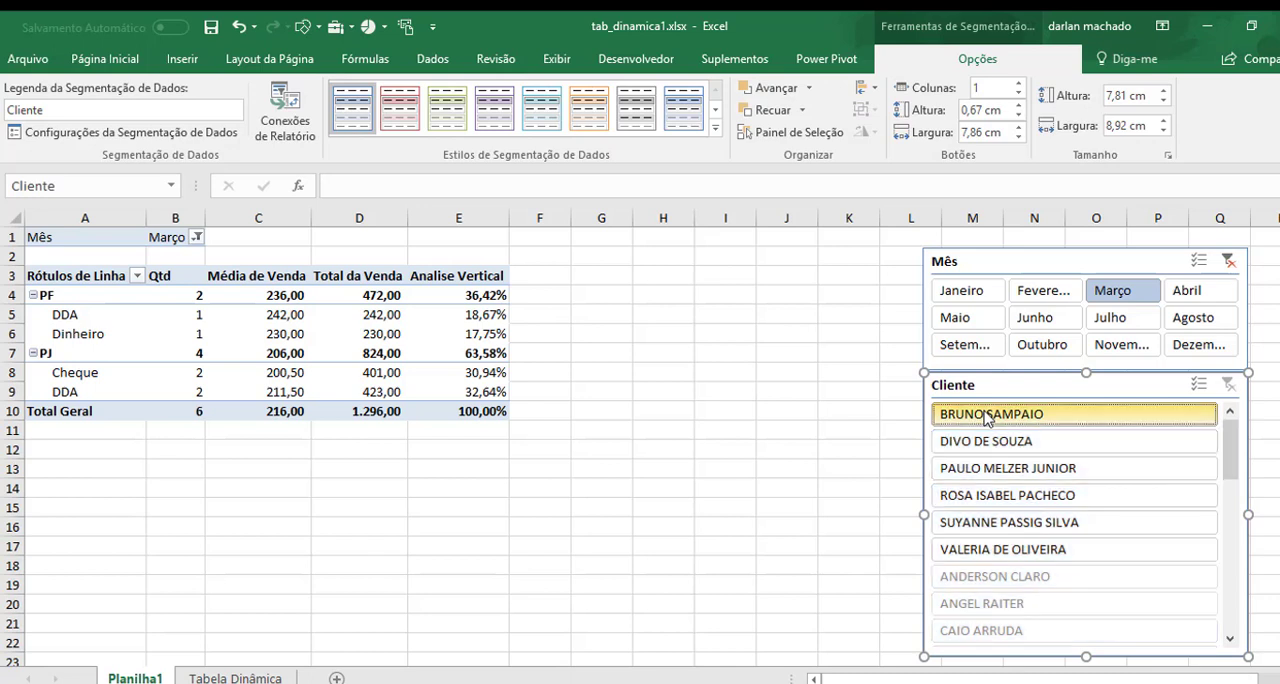
pyautogui.moveTo(986, 418); pyautogui.dragTo(990, 475)
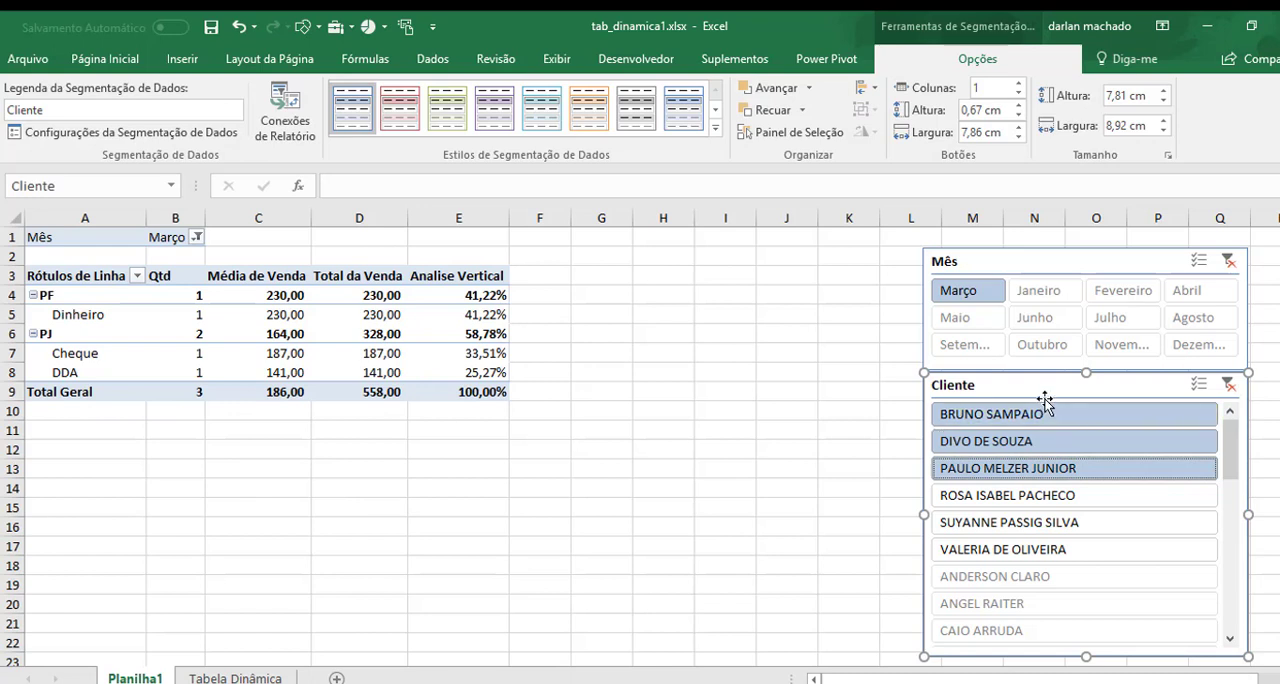
pyautogui.click(1229, 387)
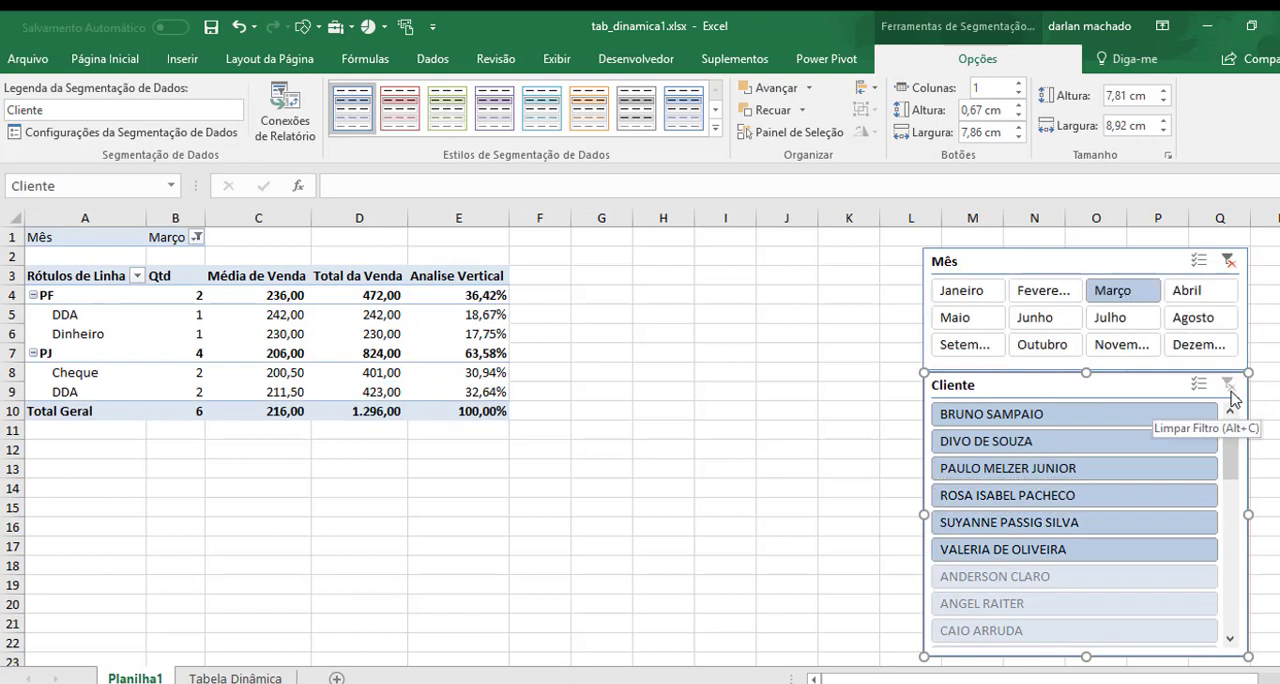
# Filter by four non-adjacent clients, the first, third, fourth and sixth in the Cliente slicer, and clear that slicer's filter.
pyautogui.click(1050, 424)
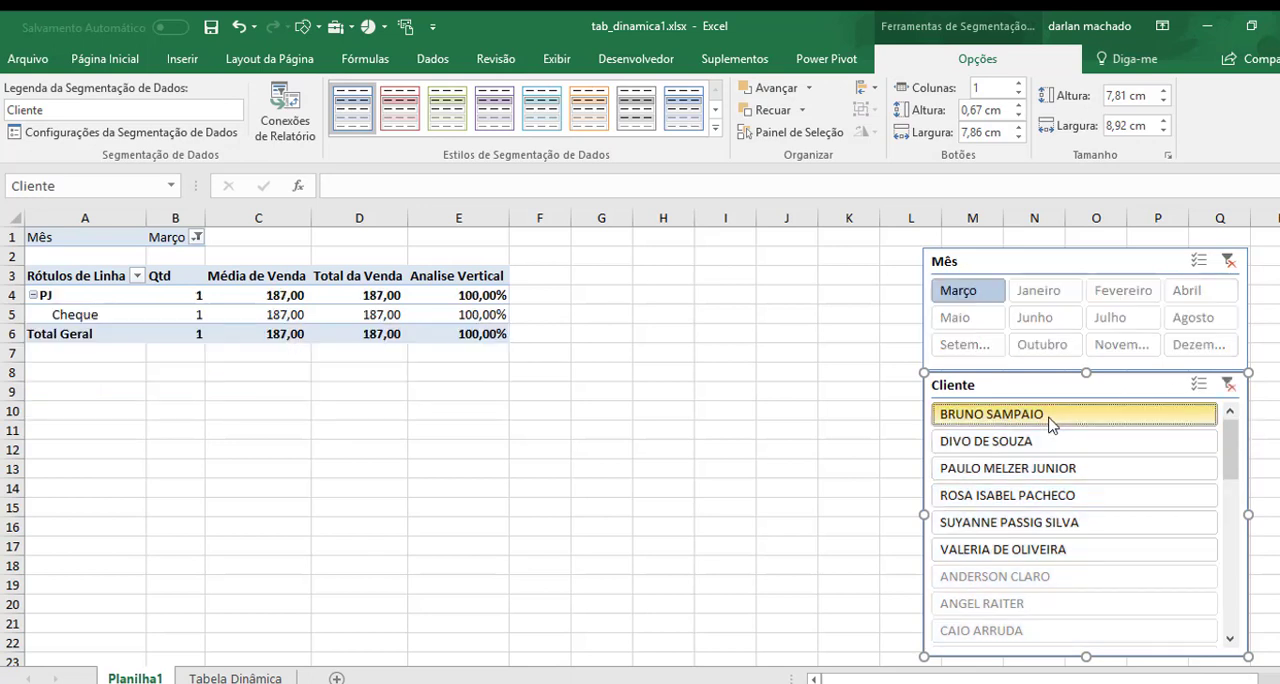
pyautogui.keyDown('ctrl'); pyautogui.click(1042, 474); pyautogui.keyUp('ctrl')
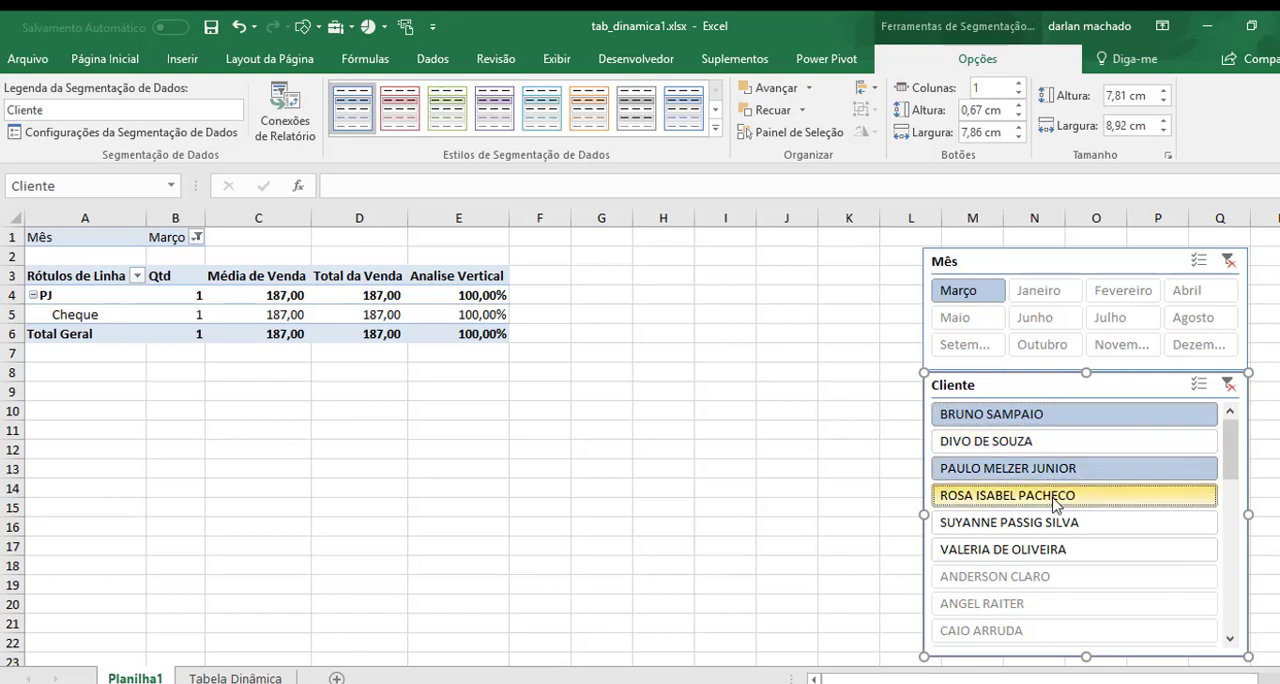
pyautogui.keyDown('ctrl'); pyautogui.click(1054, 500); pyautogui.keyUp('ctrl')
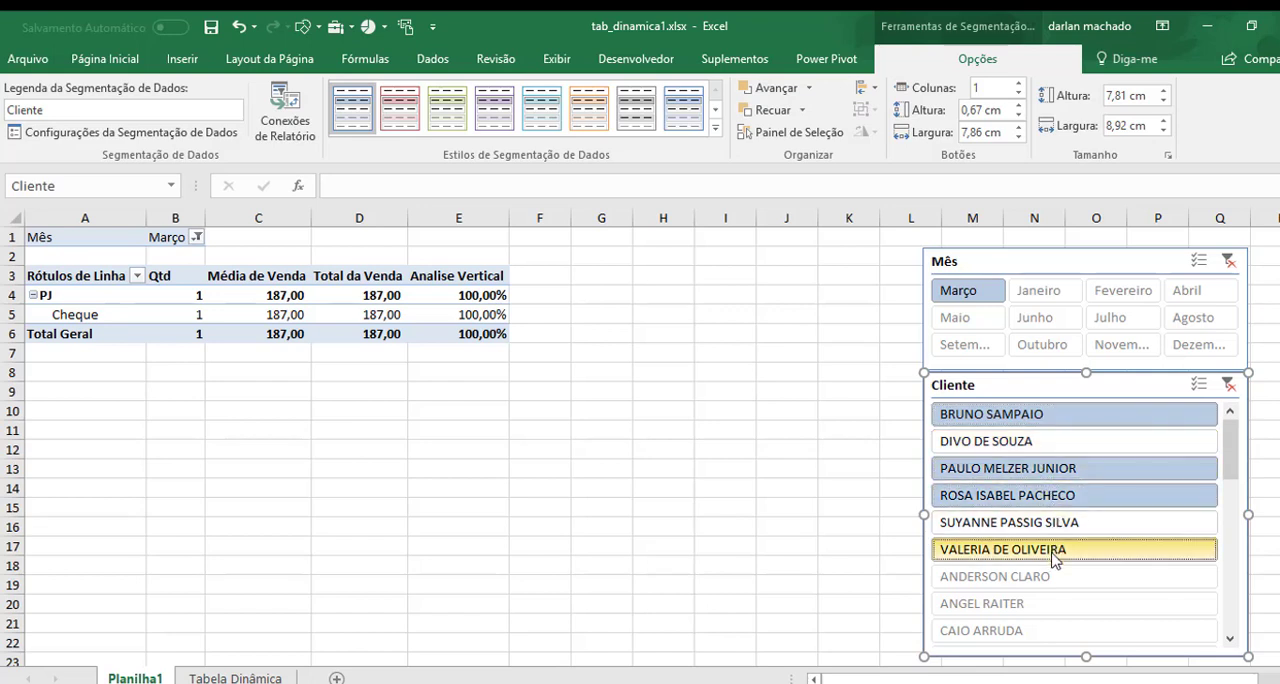
pyautogui.keyDown('ctrl'); pyautogui.click(1054, 552); pyautogui.keyUp('ctrl')
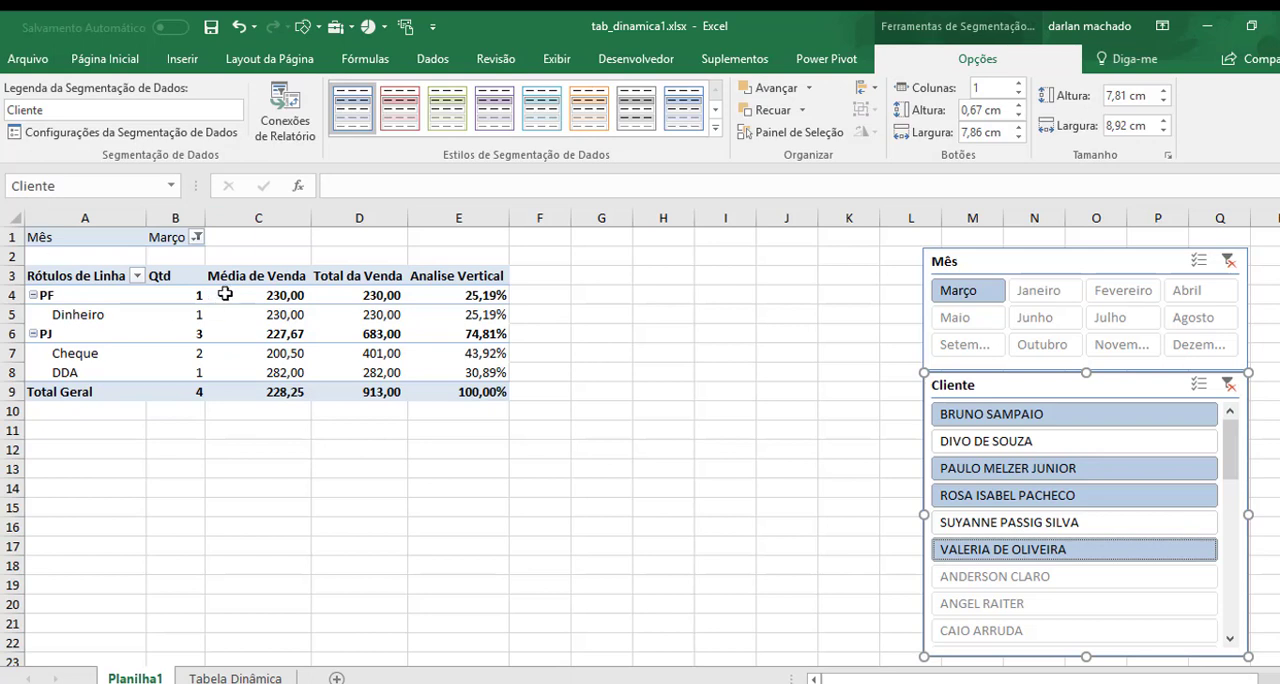
pyautogui.moveTo(241, 299)
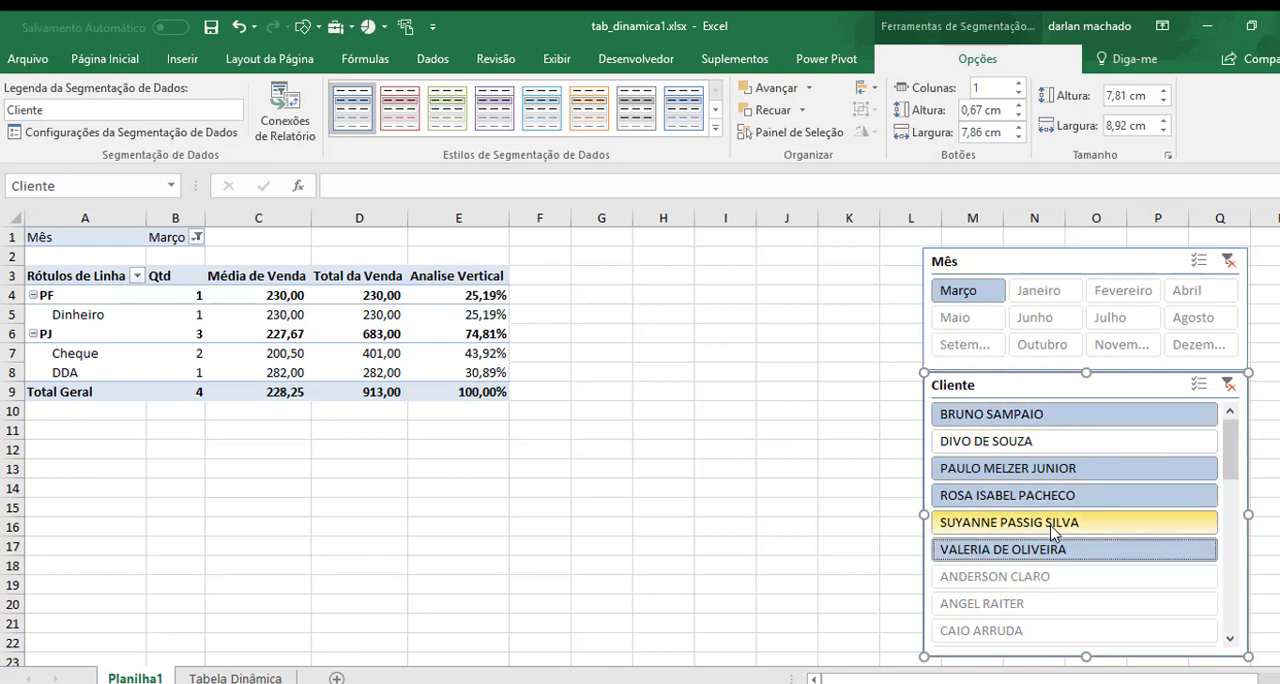
pyautogui.click(1228, 385)
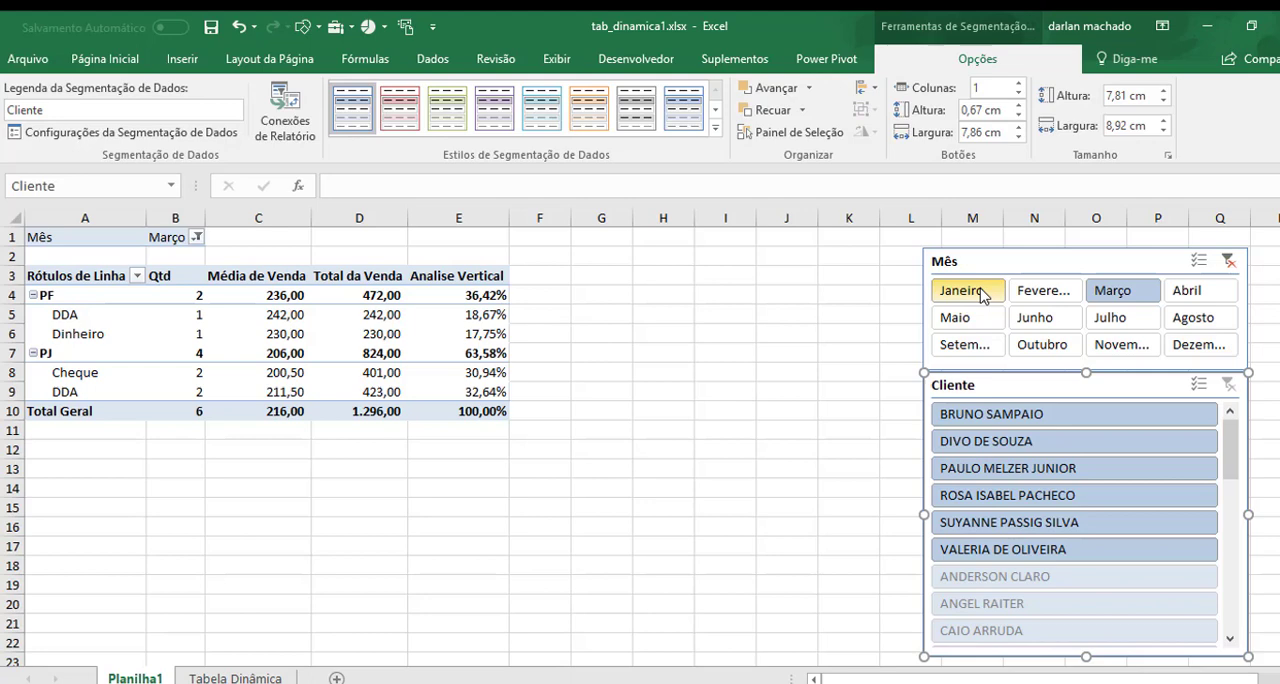
# Filter the pivot table by the months Janeiro through Junho with the Mês slicer.
pyautogui.moveTo(982, 293); pyautogui.dragTo(1031, 322)
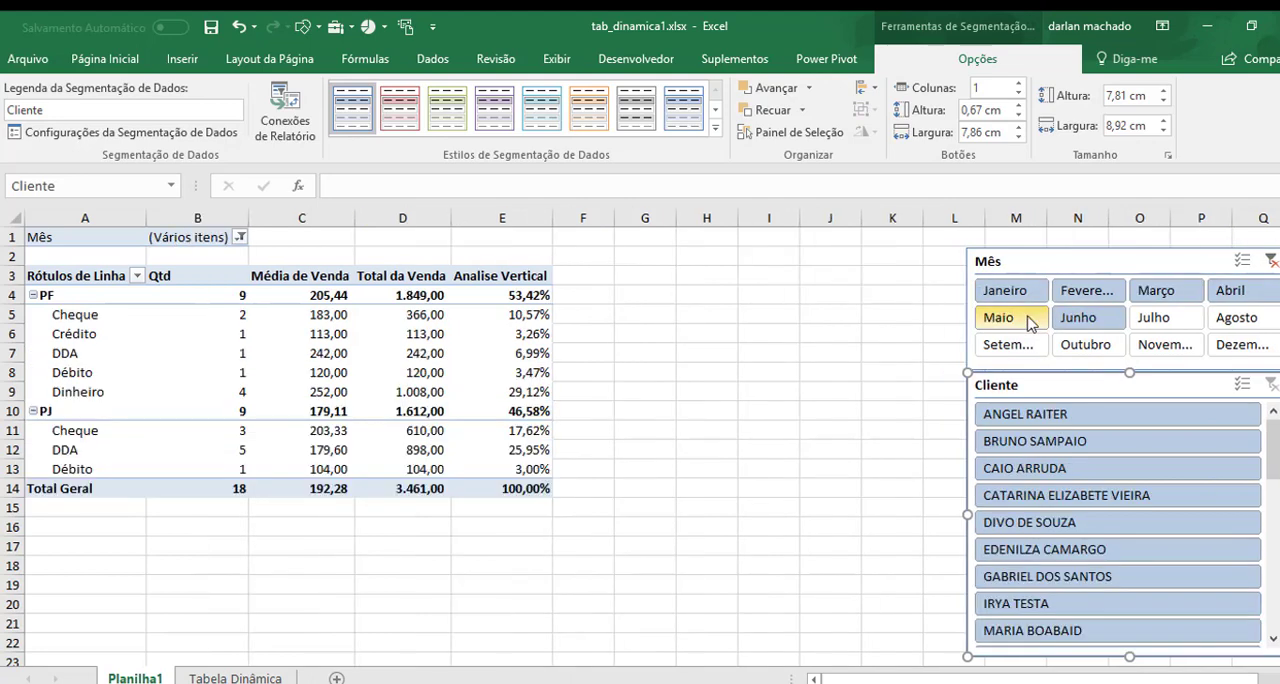